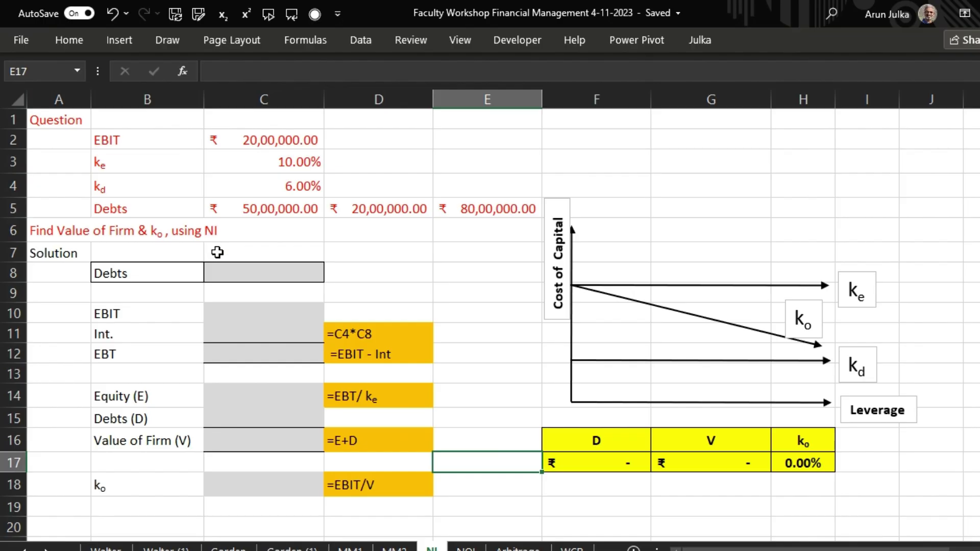
Review the Data Validation list settings on the Debts cell C8
click(229, 278)
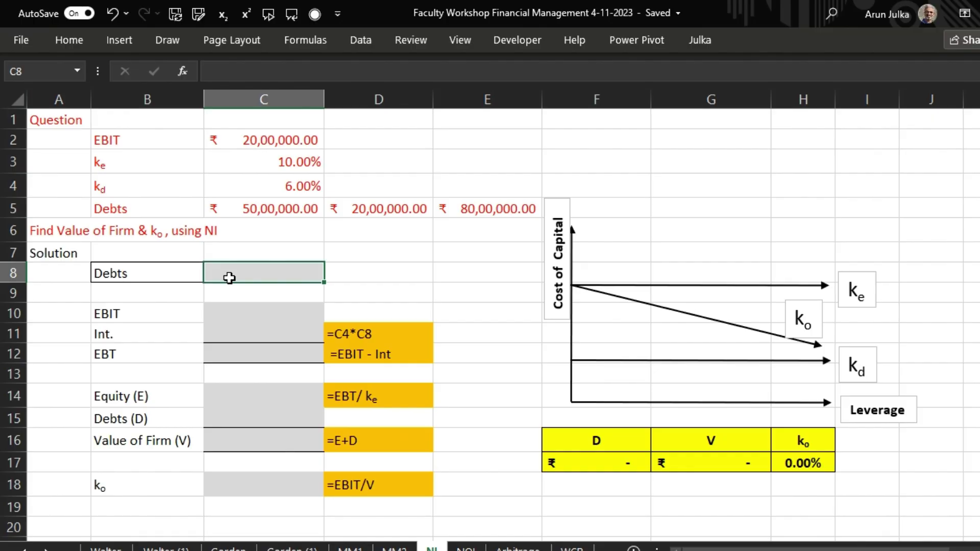
click(361, 41)
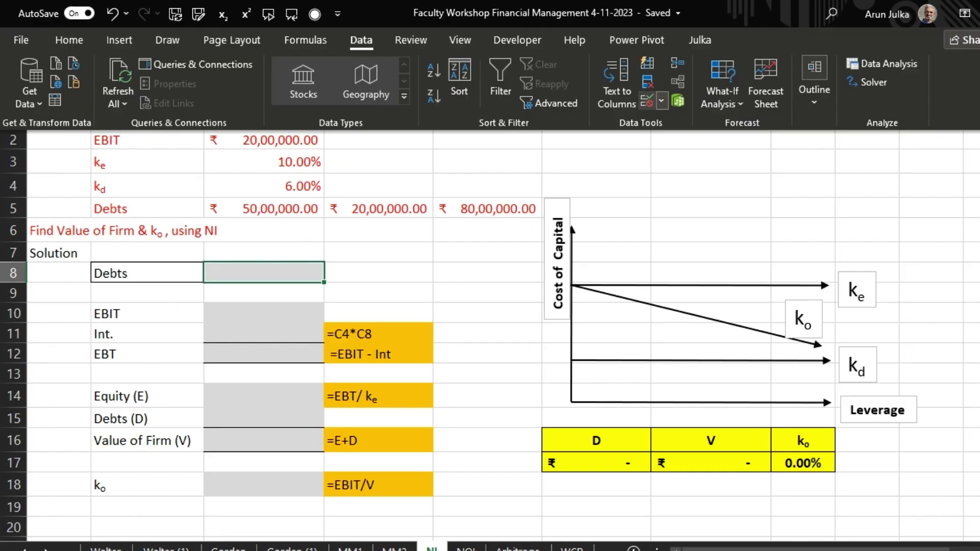
click(661, 101)
click(673, 124)
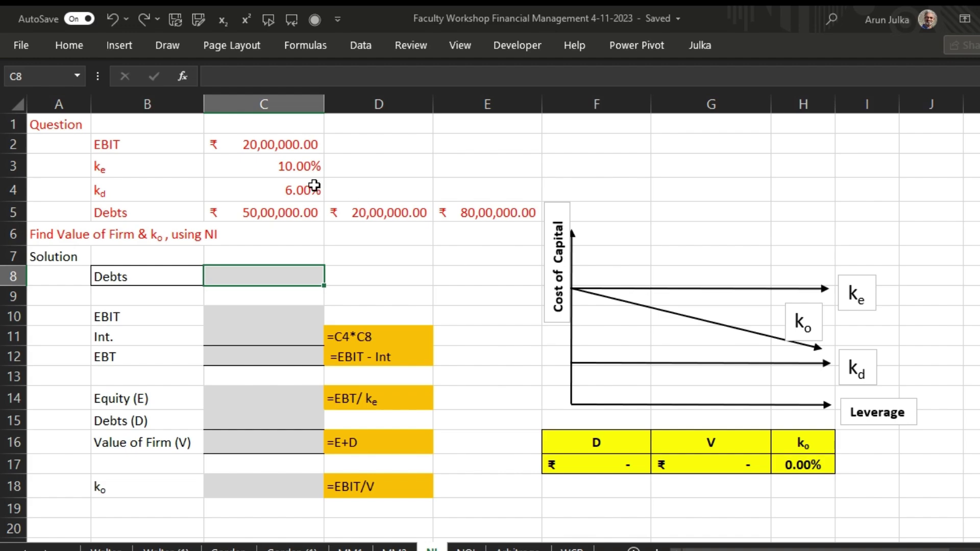
drag(284, 207, 470, 208)
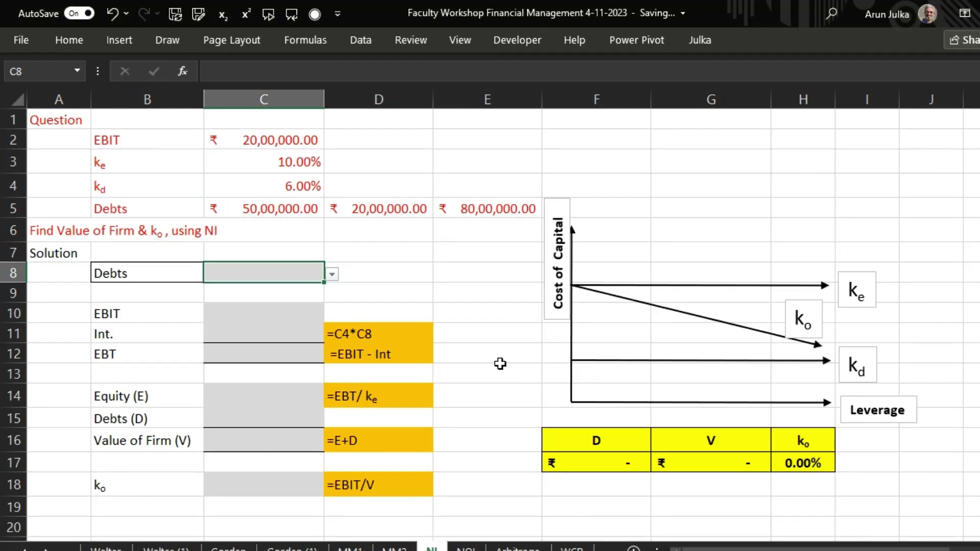
Set Debts in C8 to ₹ 50,00,000.00 from its validation dropdown
click(332, 275)
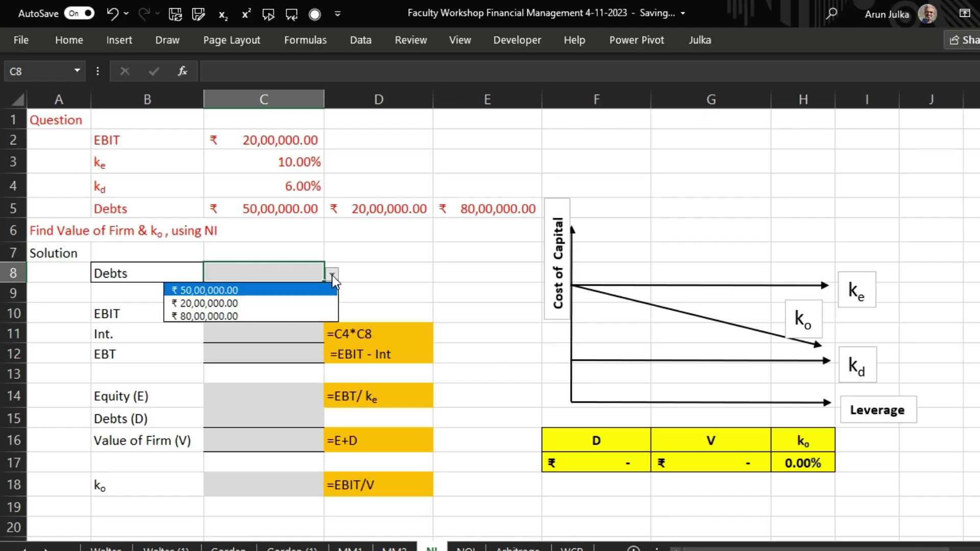
click(300, 284)
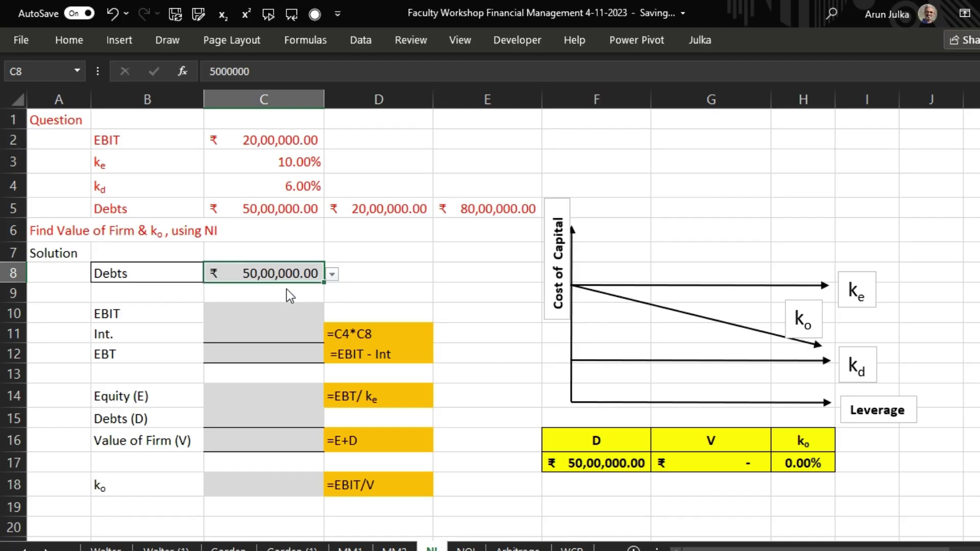
click(250, 313)
Enter EBIT =C2 in C10 and interest =C4*C8 in C11
text(=)
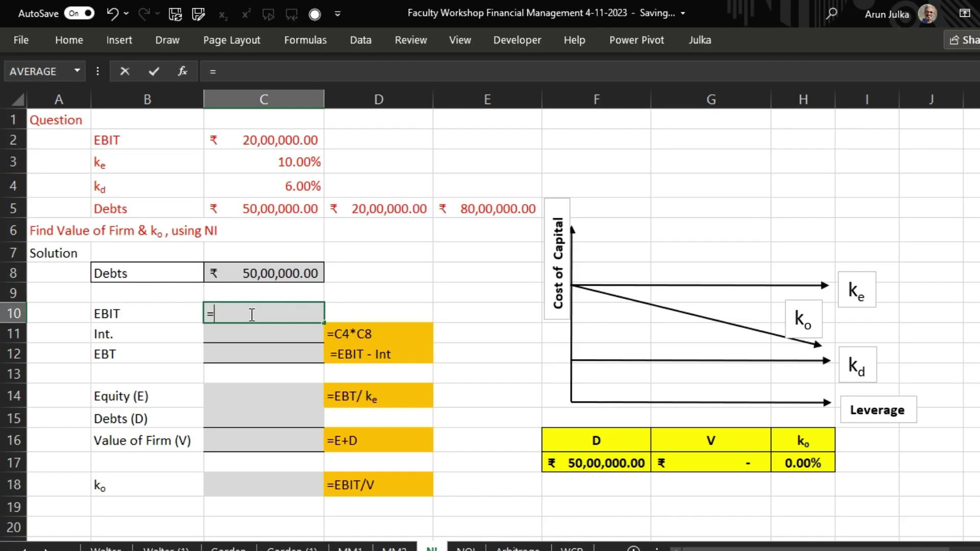
click(278, 143)
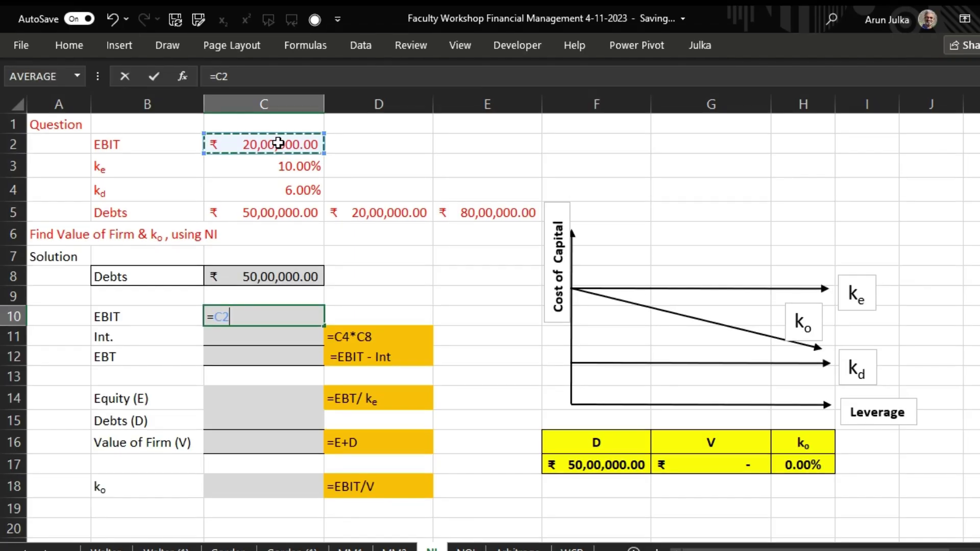
key(Return)
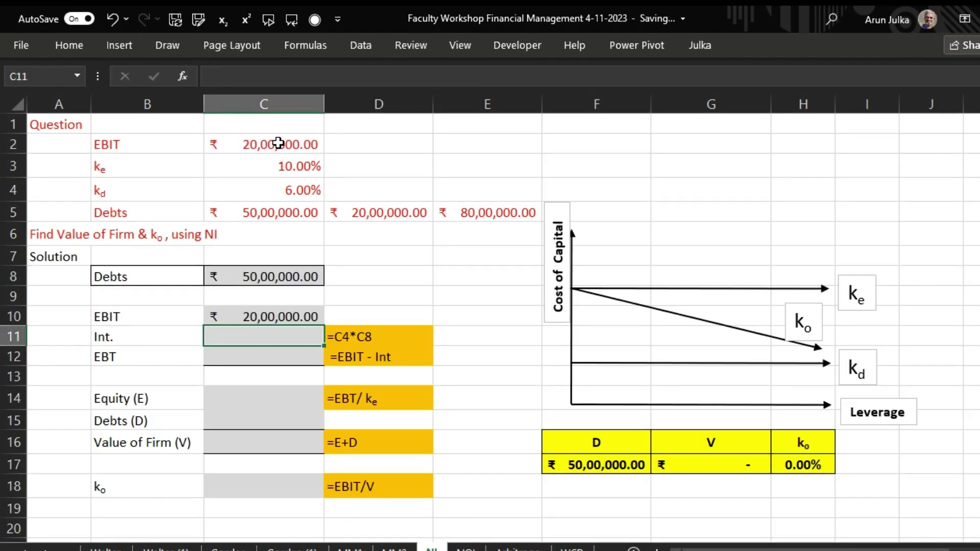
text(=)
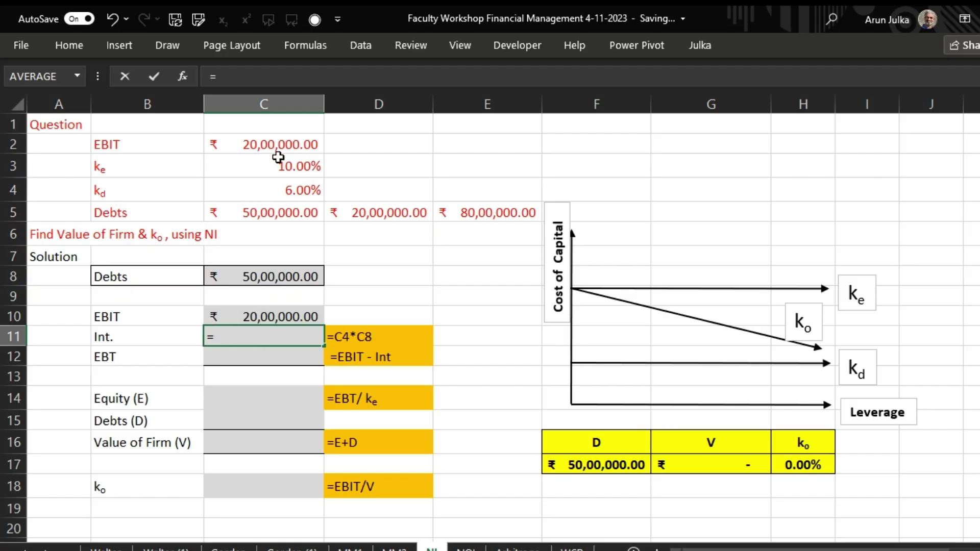
click(277, 190)
text(*)
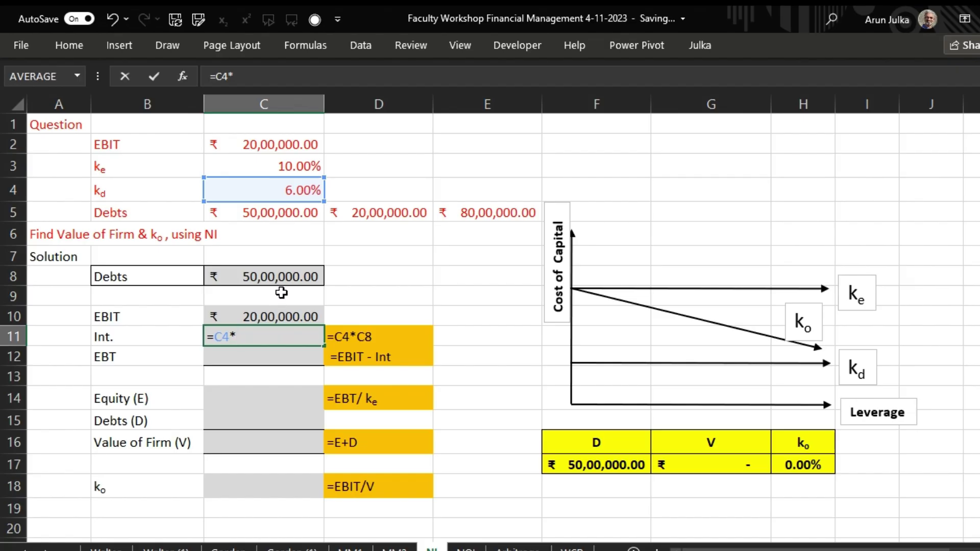
click(282, 277)
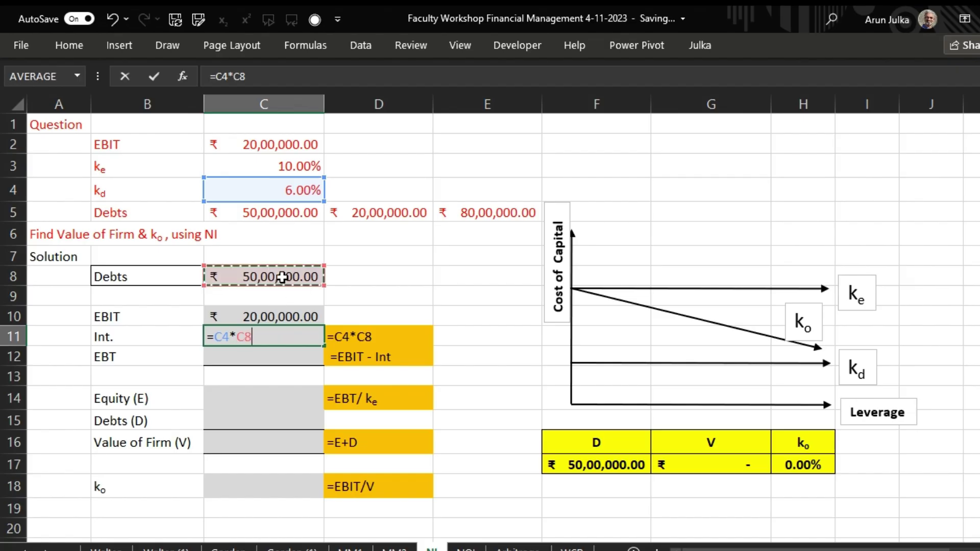
key(Return)
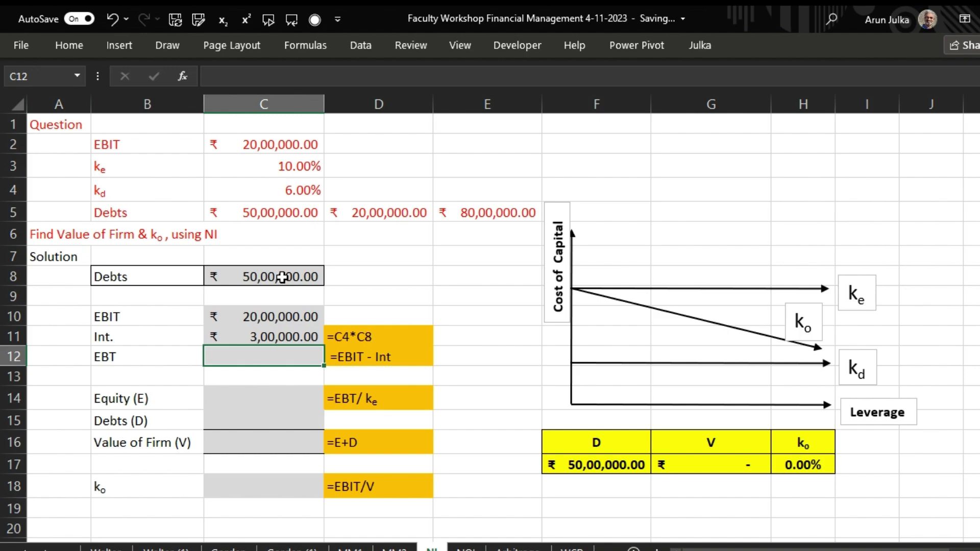
Compute EBT in C12 as =C10-C11, giving ₹ 17,00,000.00
text(=)
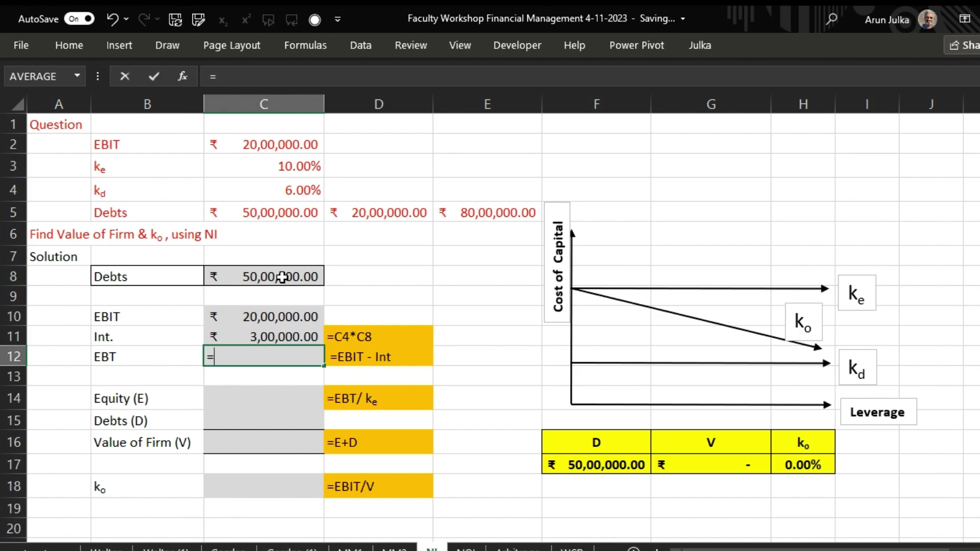
click(266, 317)
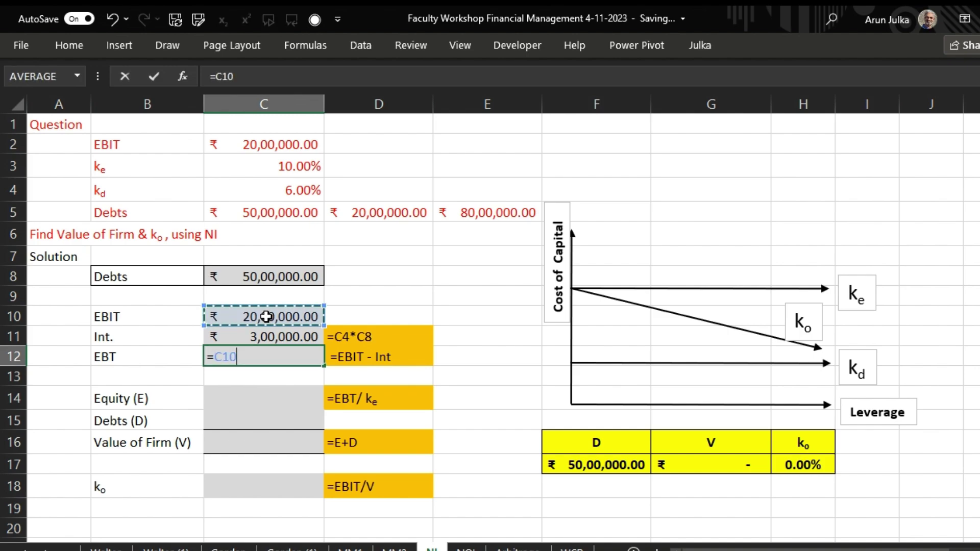
text(-)
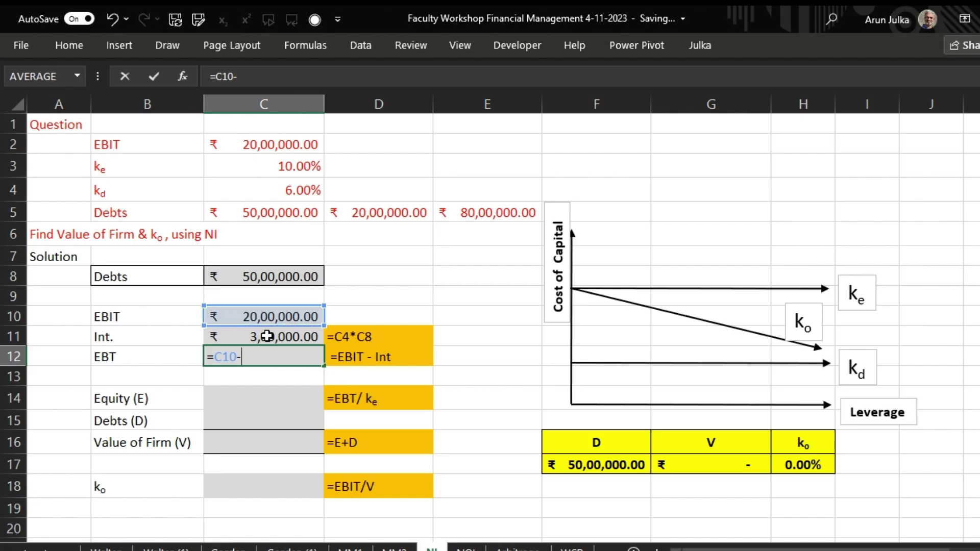
click(267, 336)
key(Return)
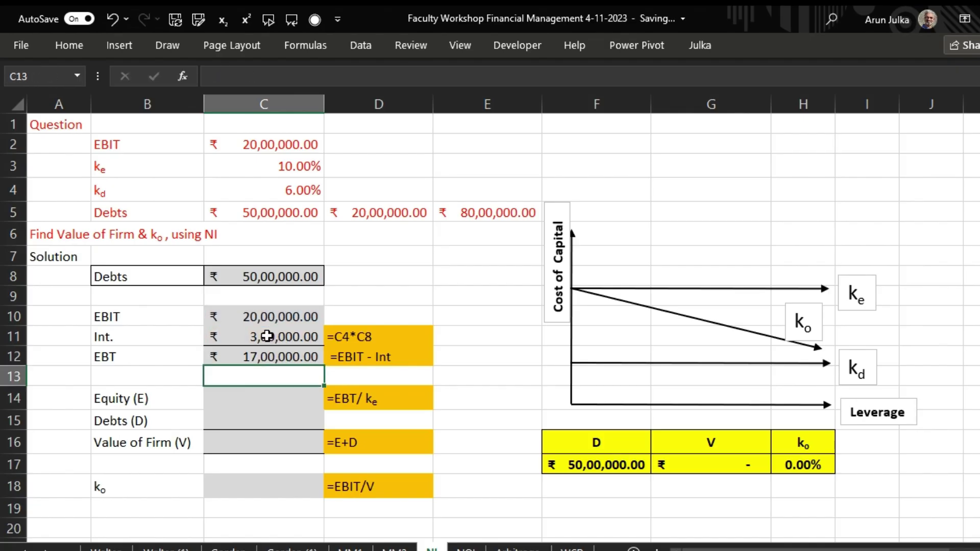
Compute Equity in C14 as =C12/C3, giving ₹ 1,70,00,000.00
click(237, 394)
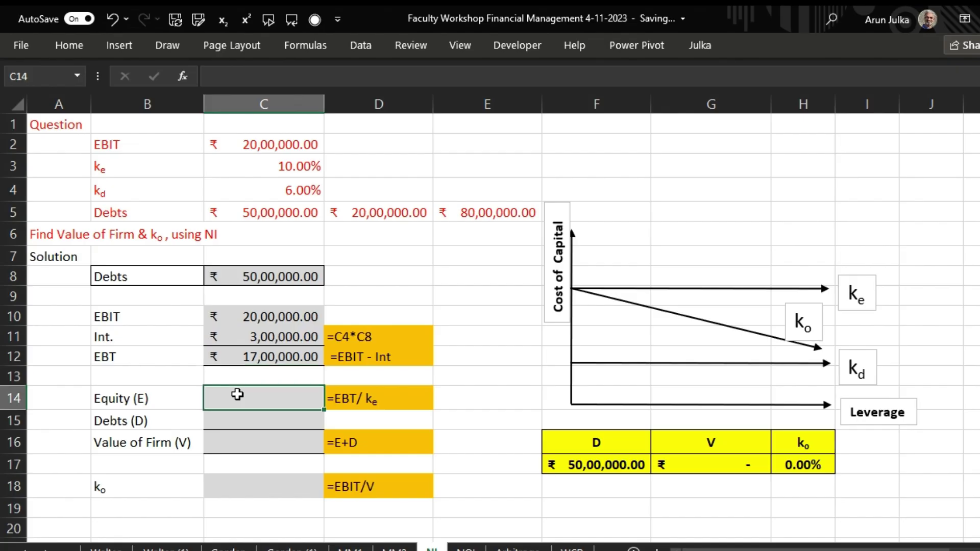
text(=)
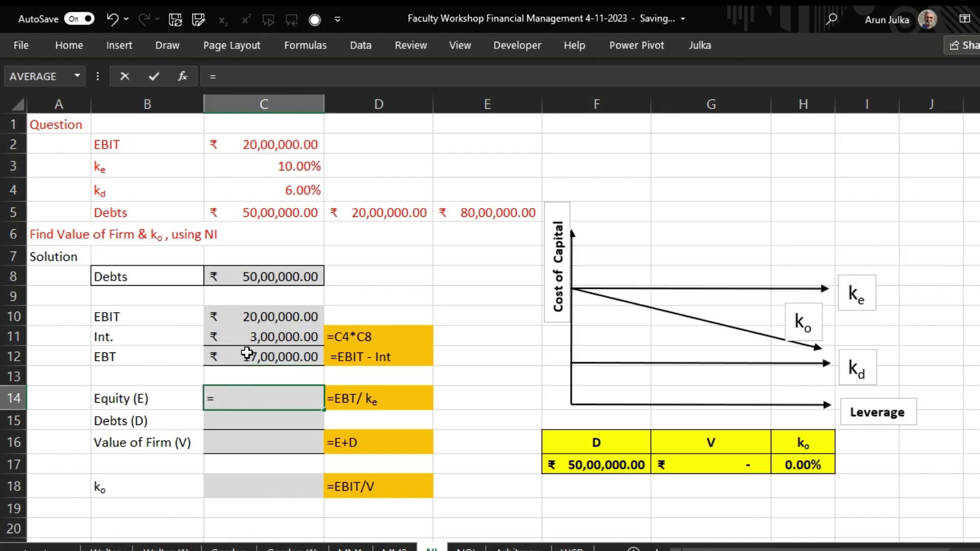
click(247, 352)
text(/)
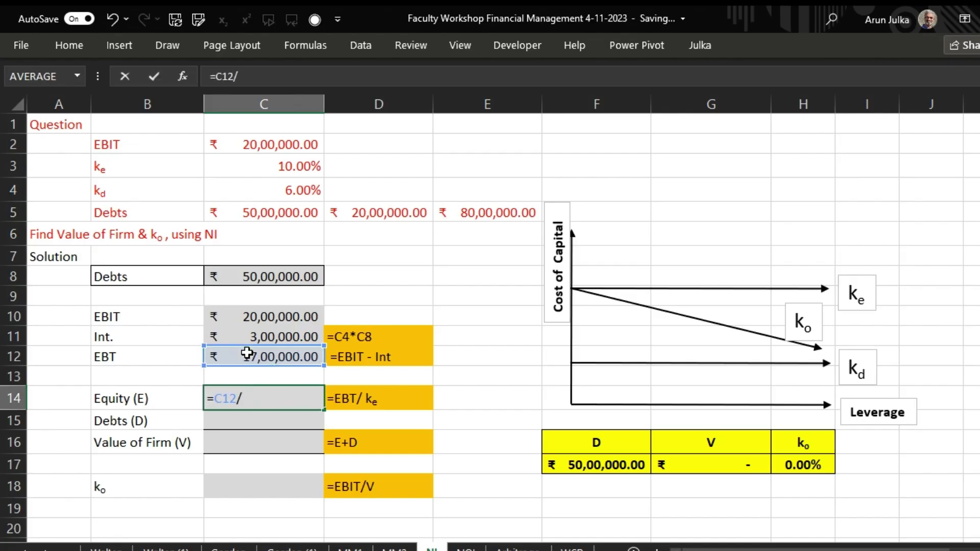
click(277, 171)
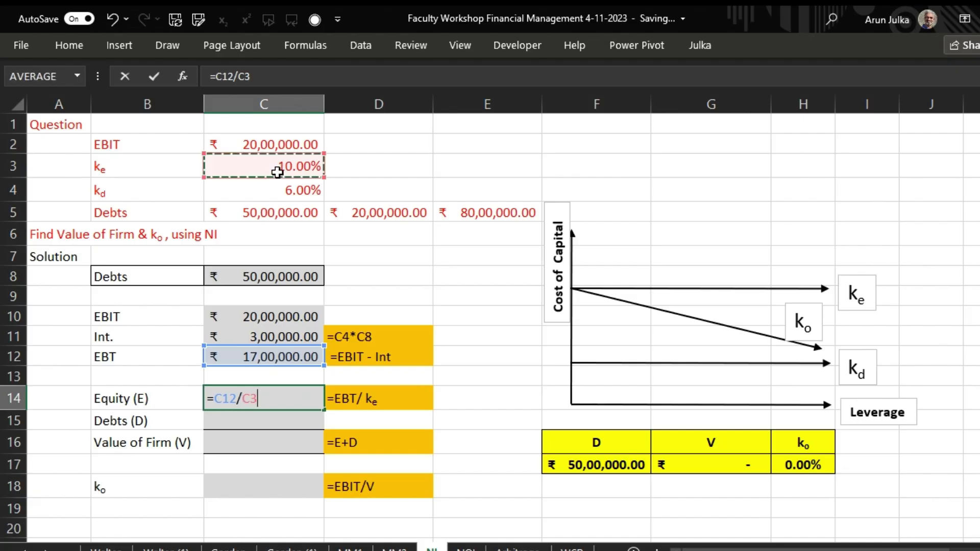
key(Return)
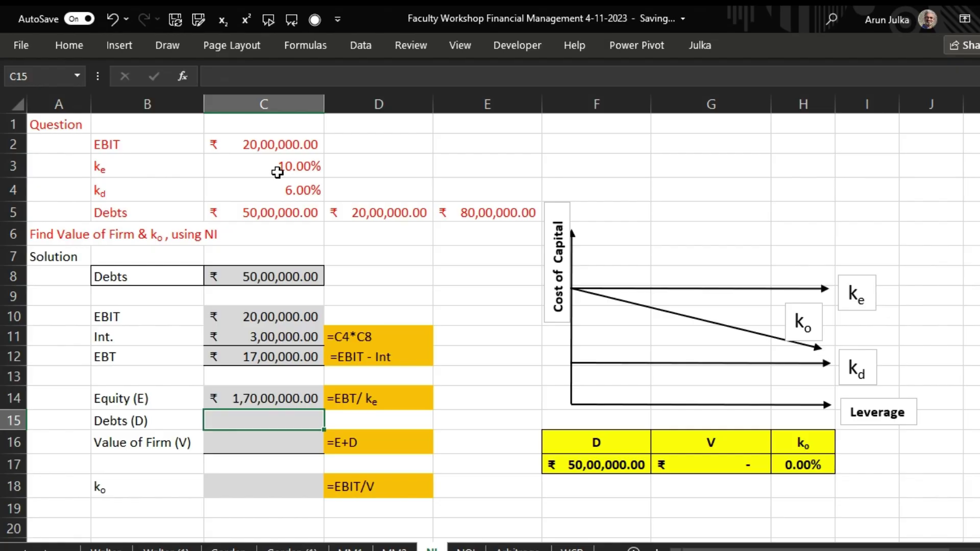
Set Debts in C15 to =C8 and begin the Value of Firm formula =C14 in C16
text(=)
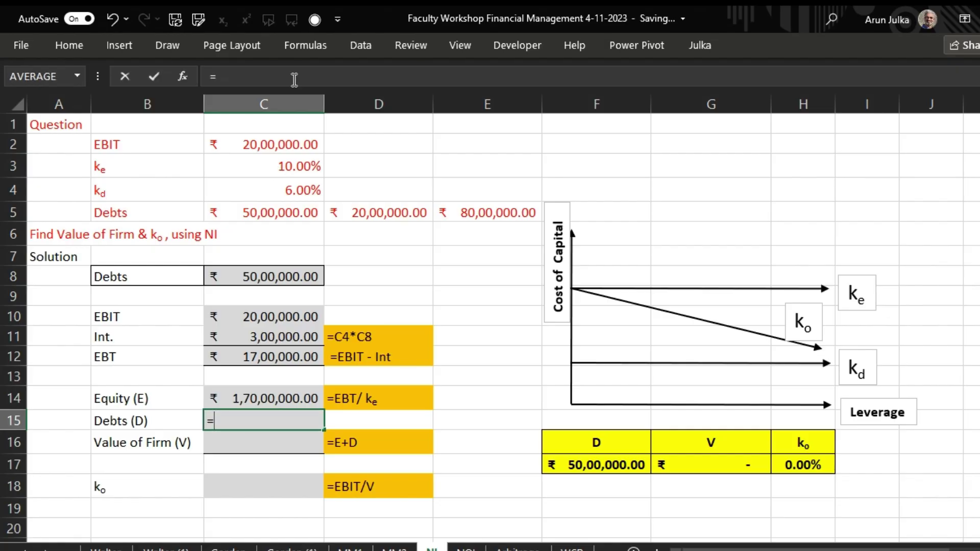
click(271, 276)
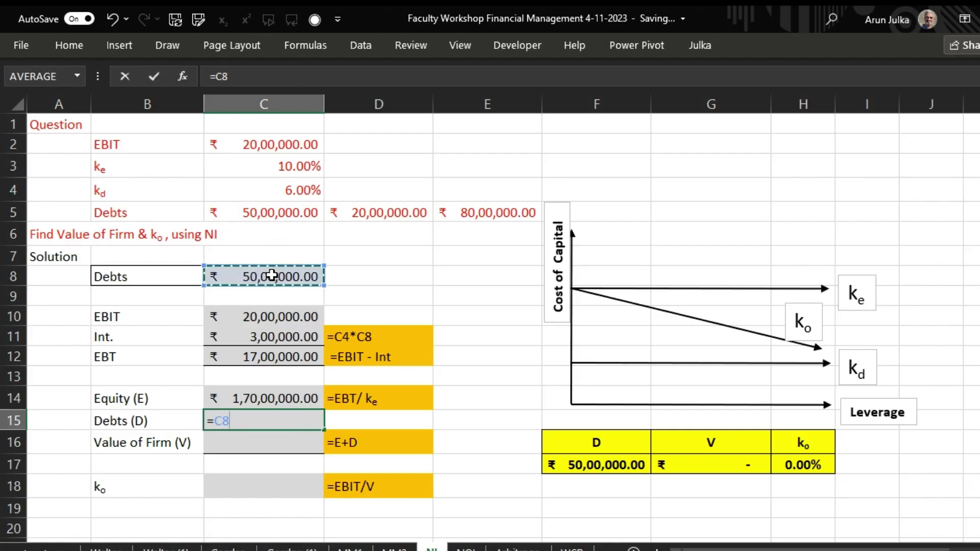
key(Return)
text(=)
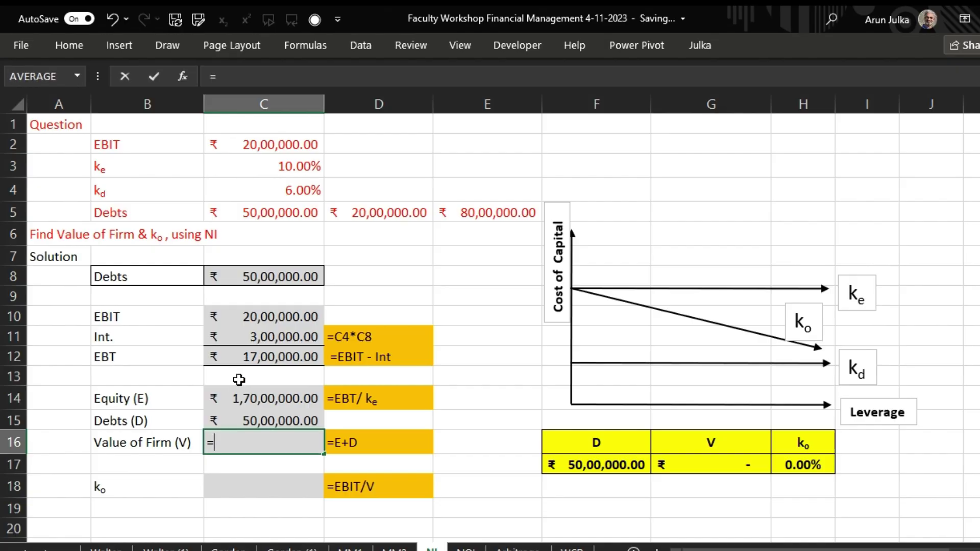
click(238, 400)
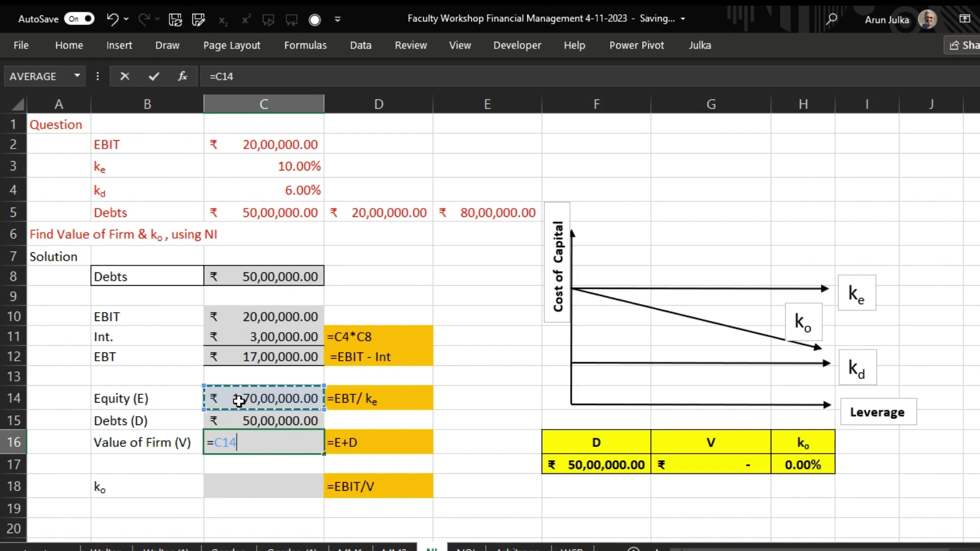
Complete Value of Firm in C16 as =C14+C15, giving ₹ 2,20,00,000
text(+)
click(256, 421)
key(ctrl+Return)
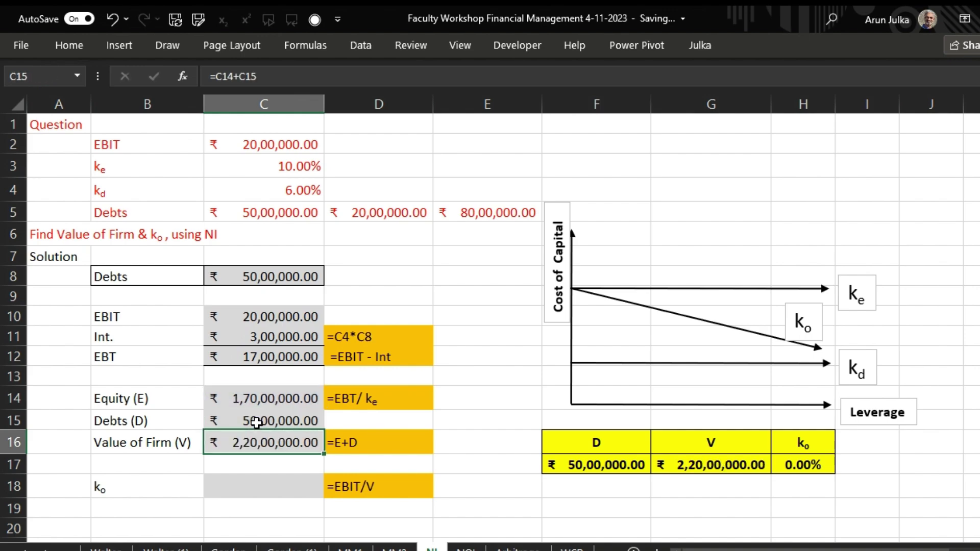
key(Return)
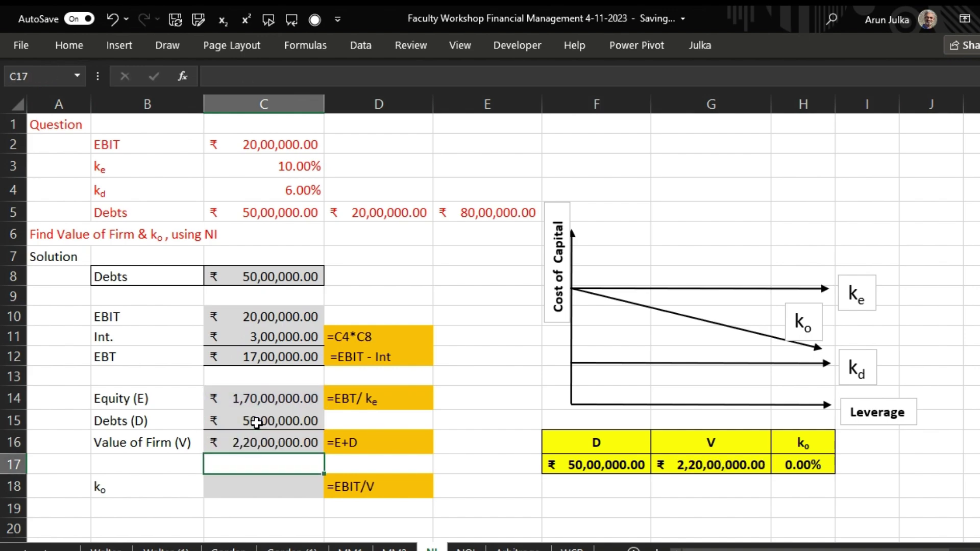
Compute ko in C18 as =C10/C16, giving 9.09%
click(250, 488)
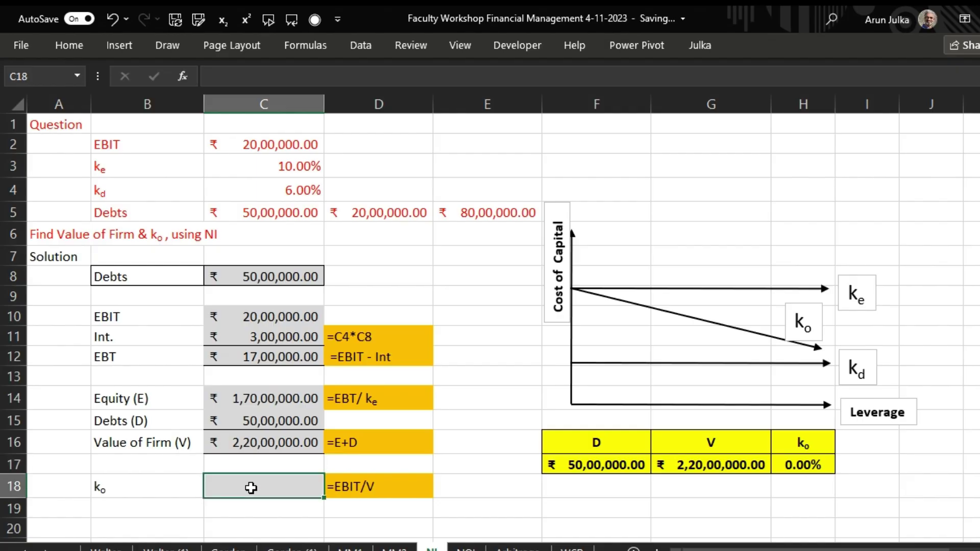
text(=)
click(254, 318)
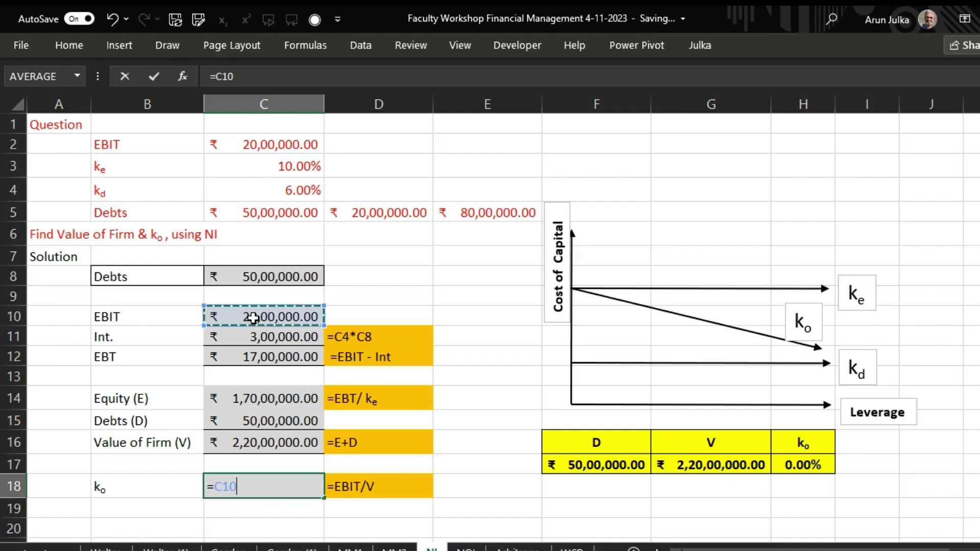
text(/)
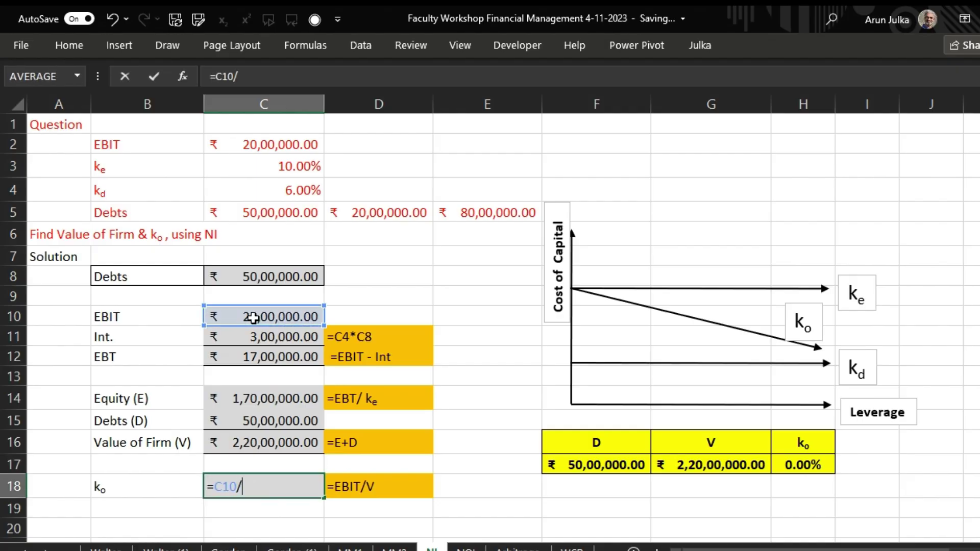
click(257, 442)
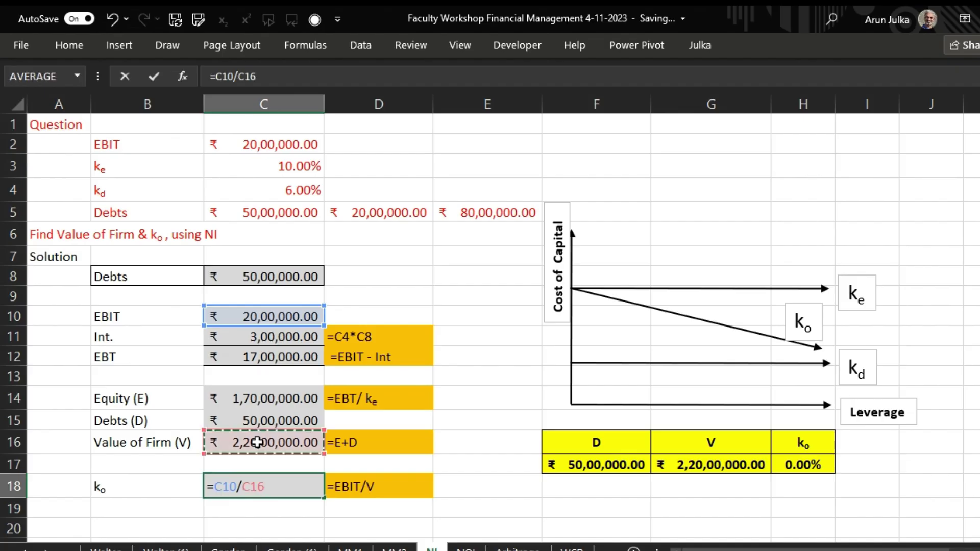
key(Return)
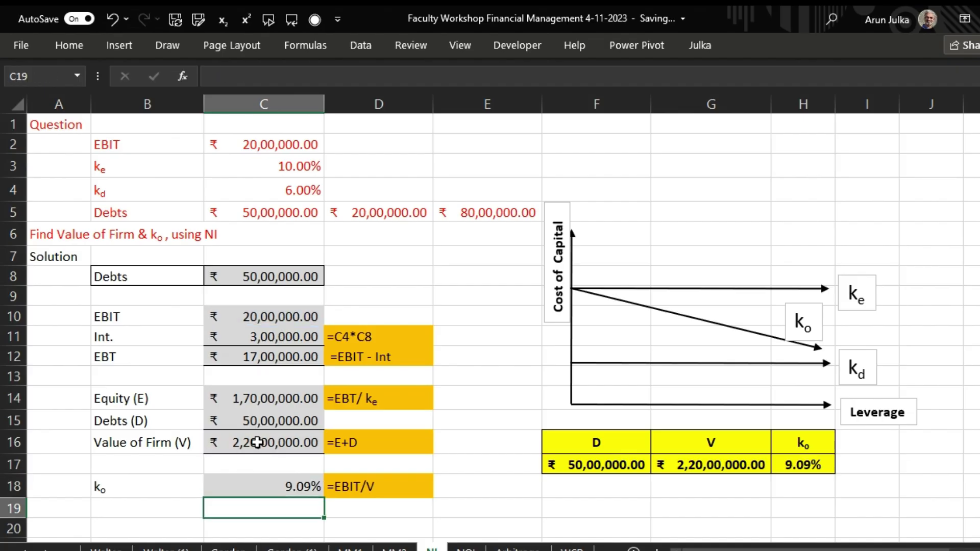
Copy F17:H17 and paste it as values into row 18 (5000000, 22000000, 0.090909)
click(570, 465)
drag(618, 464, 776, 467)
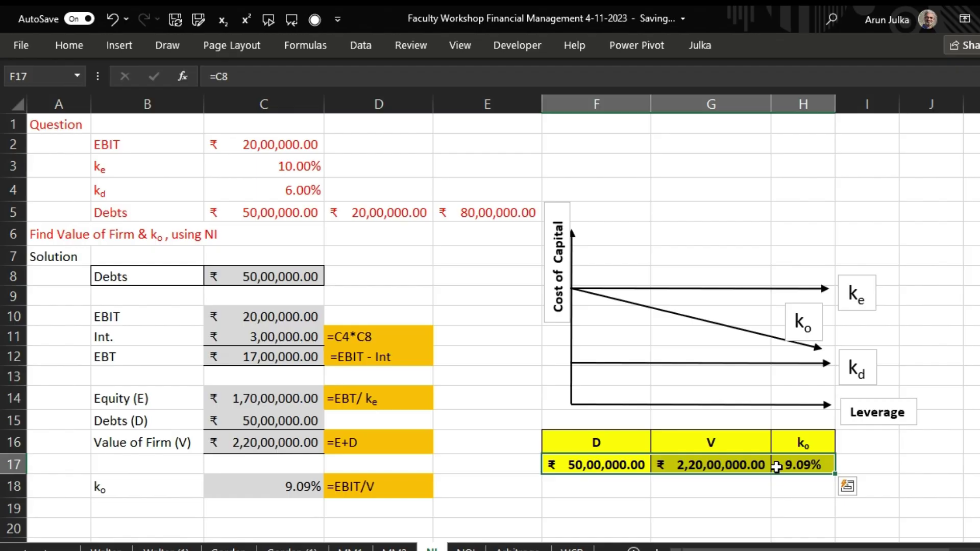
key(ctrl+c)
click(608, 488)
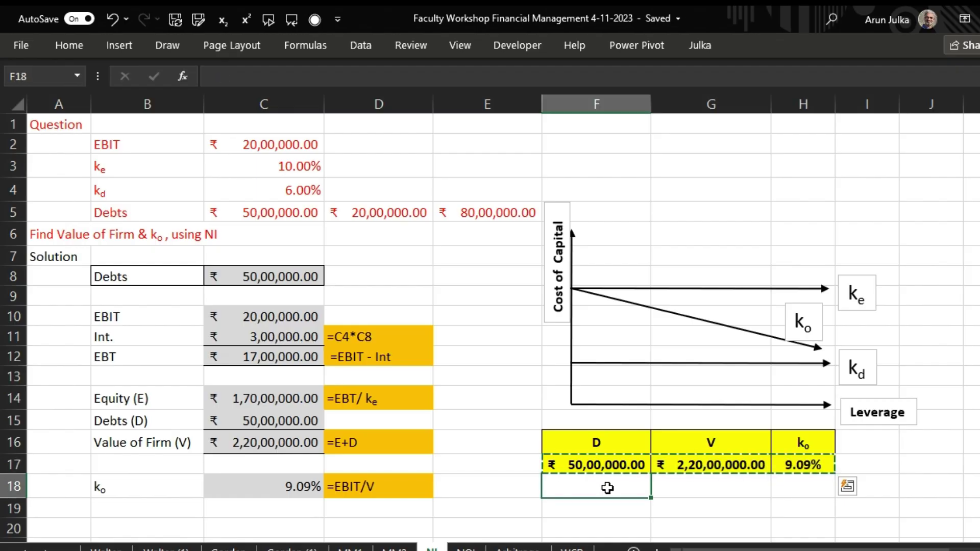
click(62, 46)
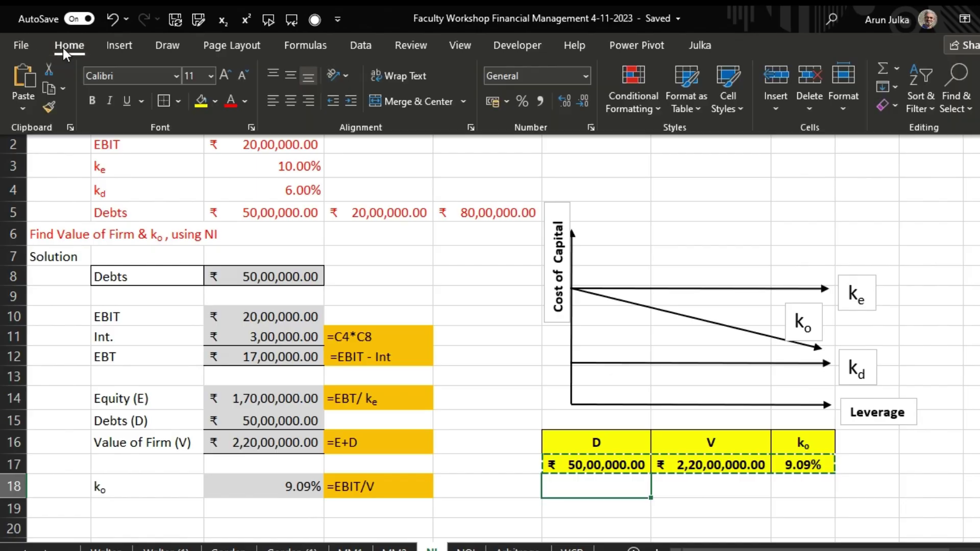
click(23, 105)
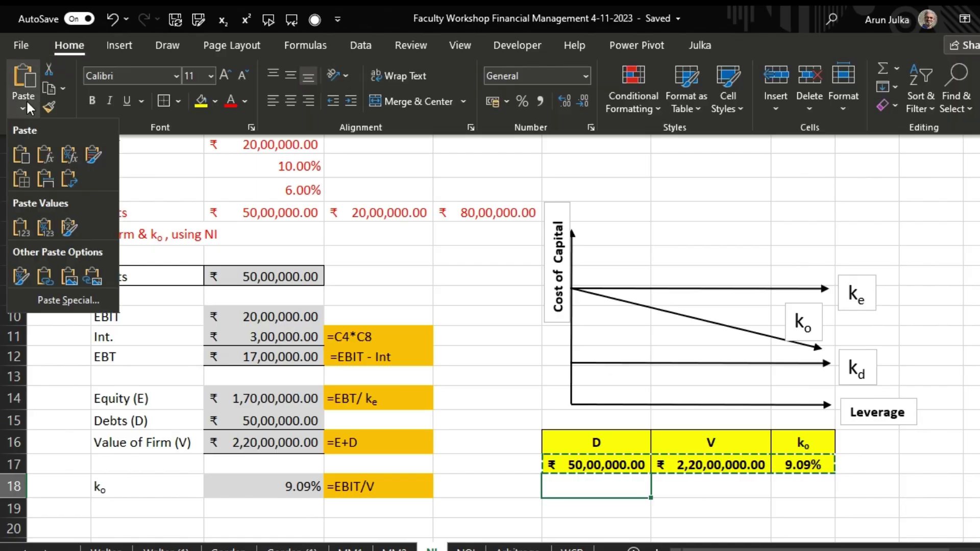
click(25, 227)
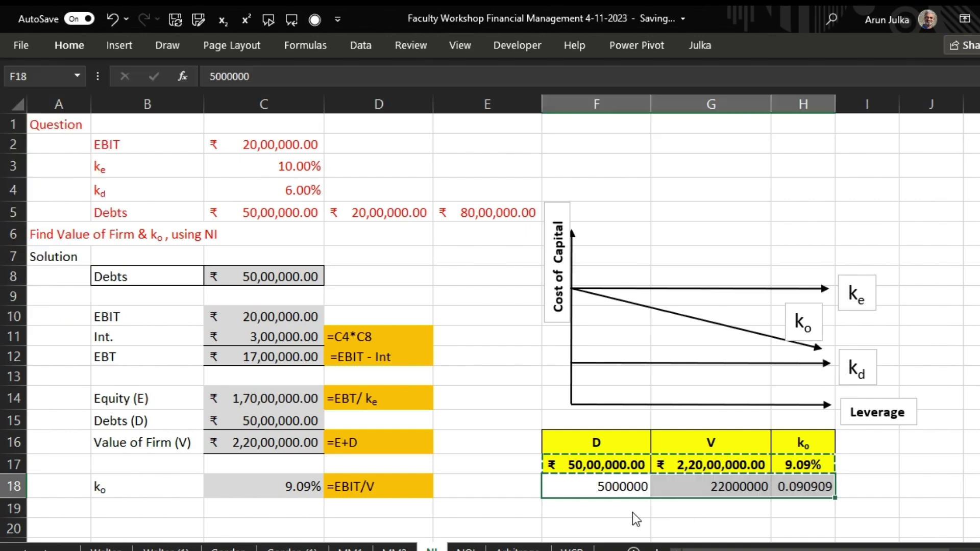
click(312, 277)
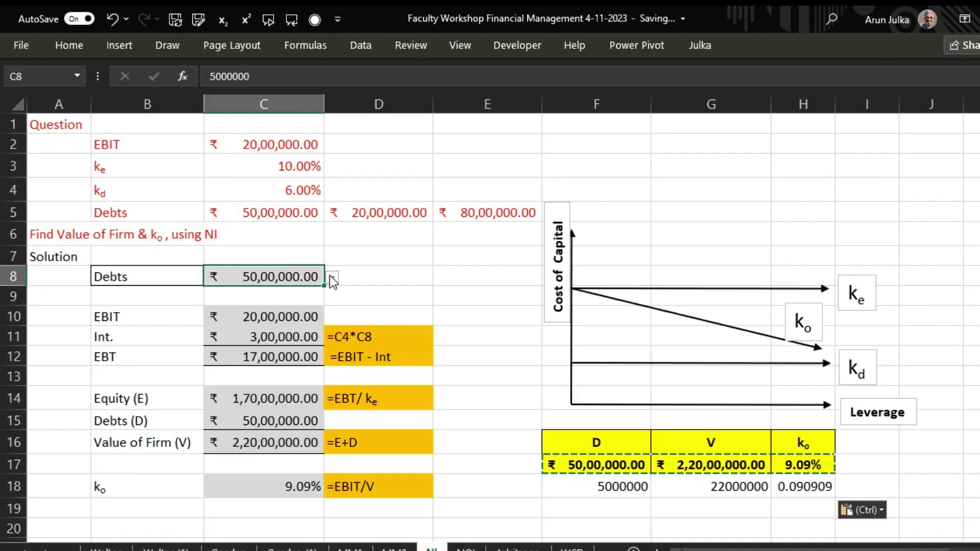
Change Debts in C8 to ₹ 20,00,000.00, giving firm value ₹2,08,00,000 and ko 9.62%
click(333, 279)
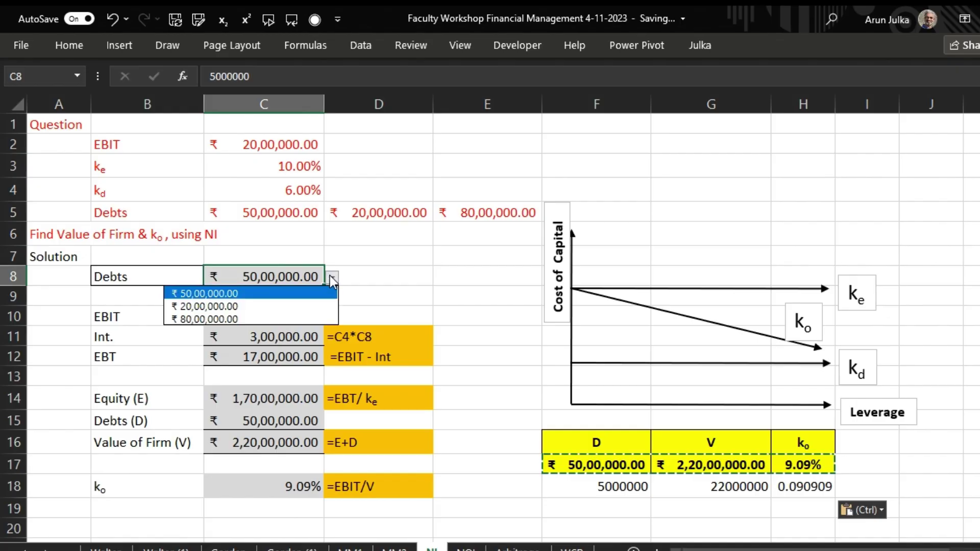
click(297, 308)
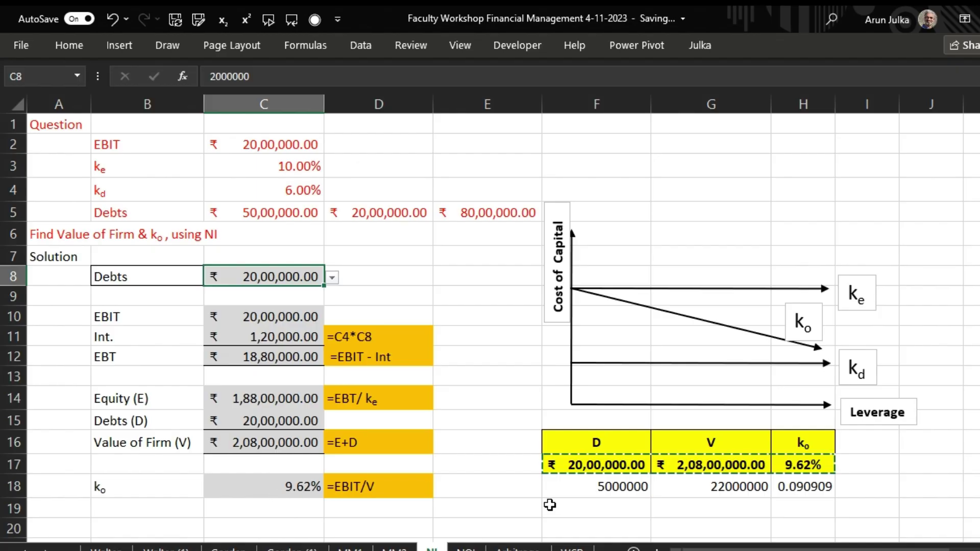
drag(582, 465, 783, 471)
Paste the 20,00,000 results as values into F19 (2000000, 20800000, 0.096154)
click(617, 502)
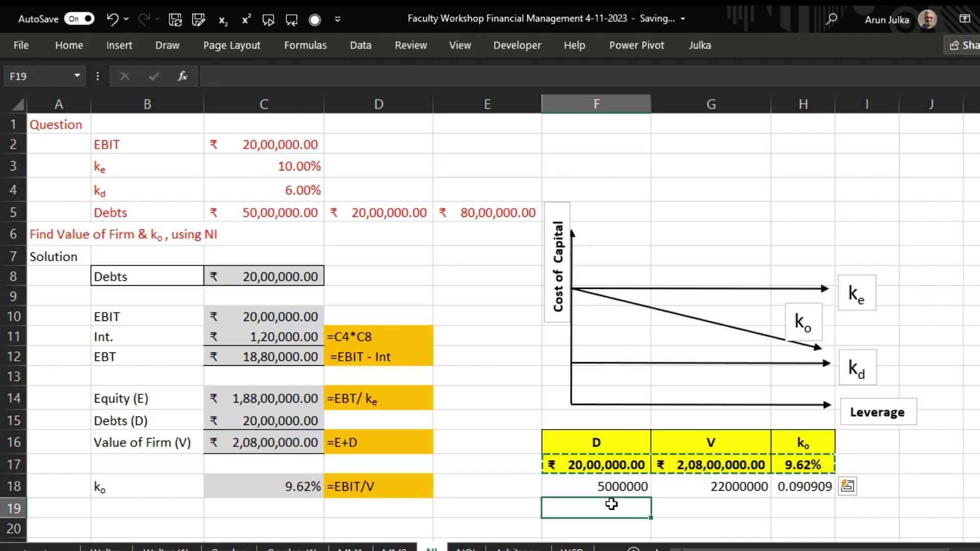
click(62, 45)
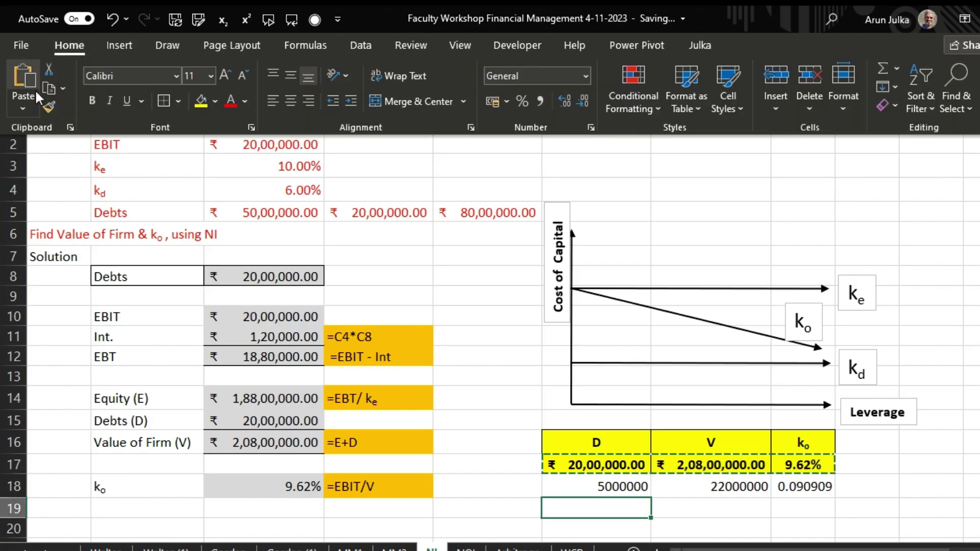
click(16, 99)
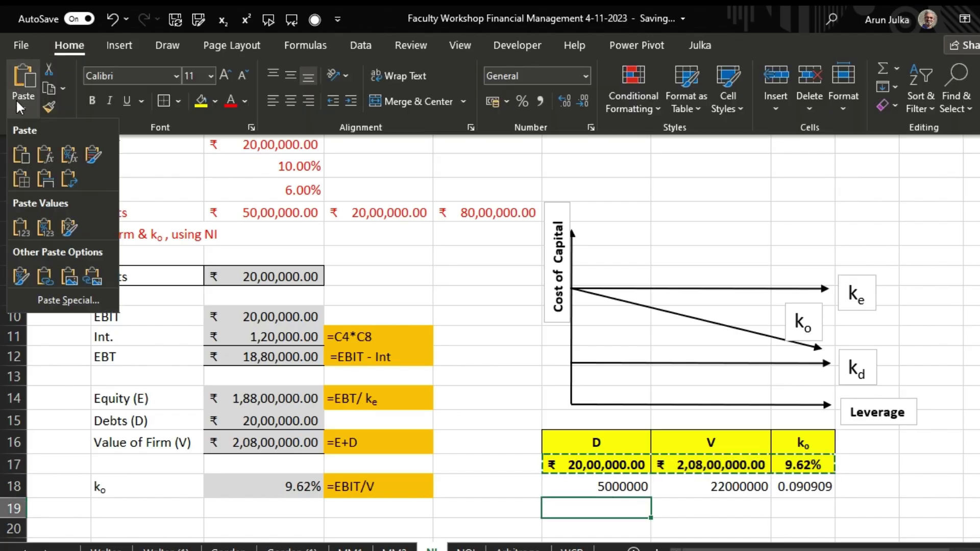
click(19, 225)
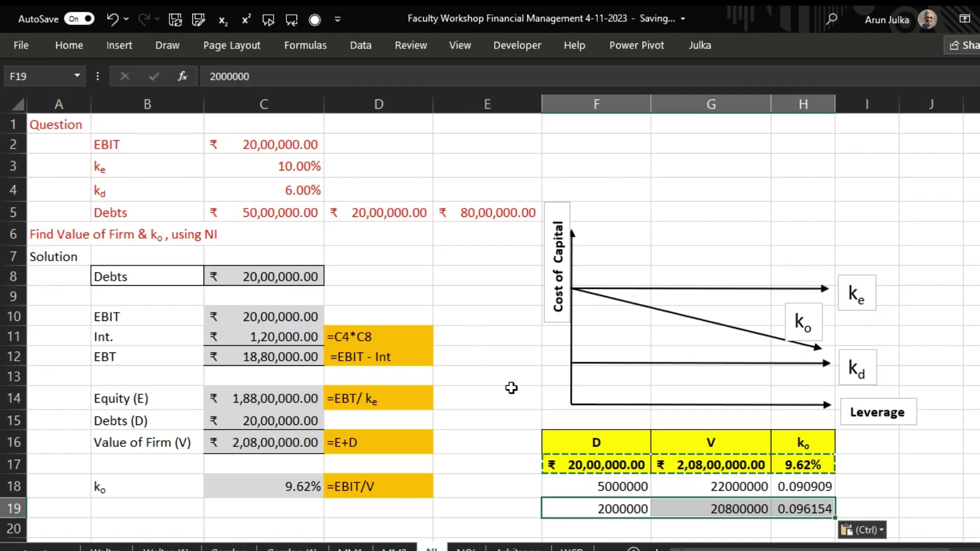
click(469, 512)
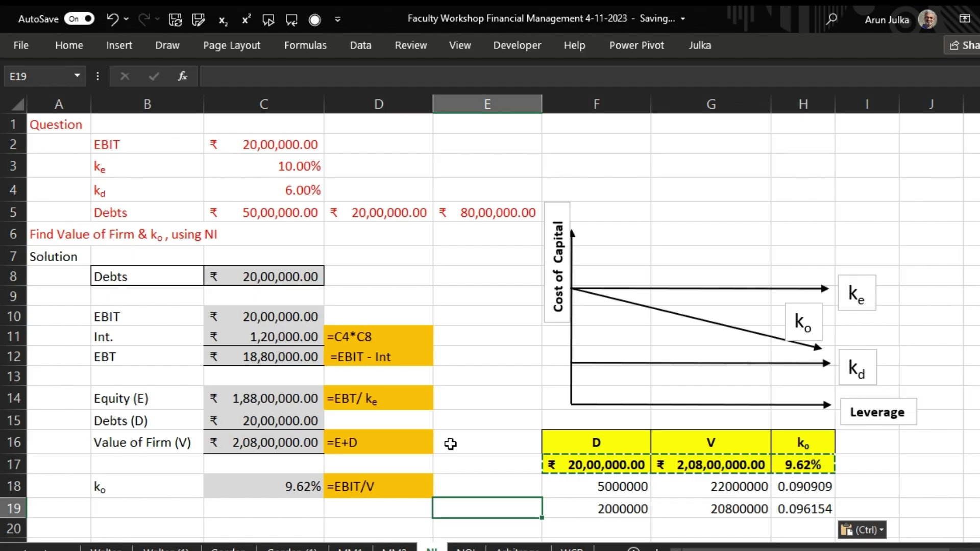
Change Debts in C8 to ₹ 80,00,000.00, giving firm value ₹2,32,00,000 and ko 8.62%
click(318, 278)
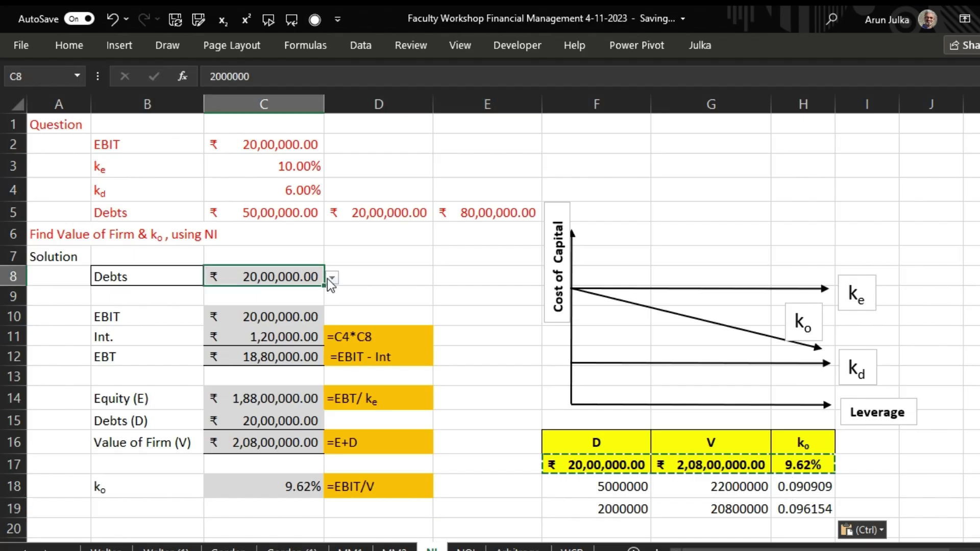
click(332, 278)
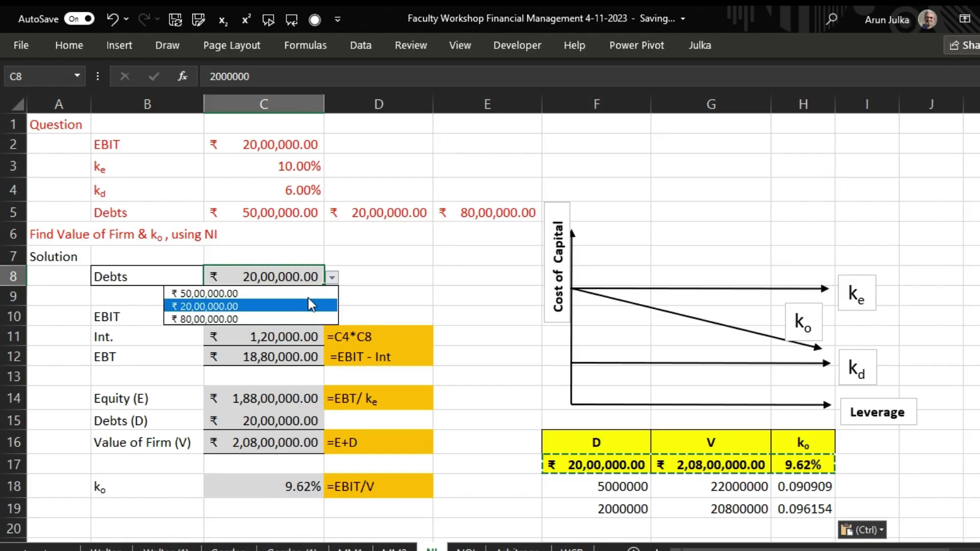
click(289, 319)
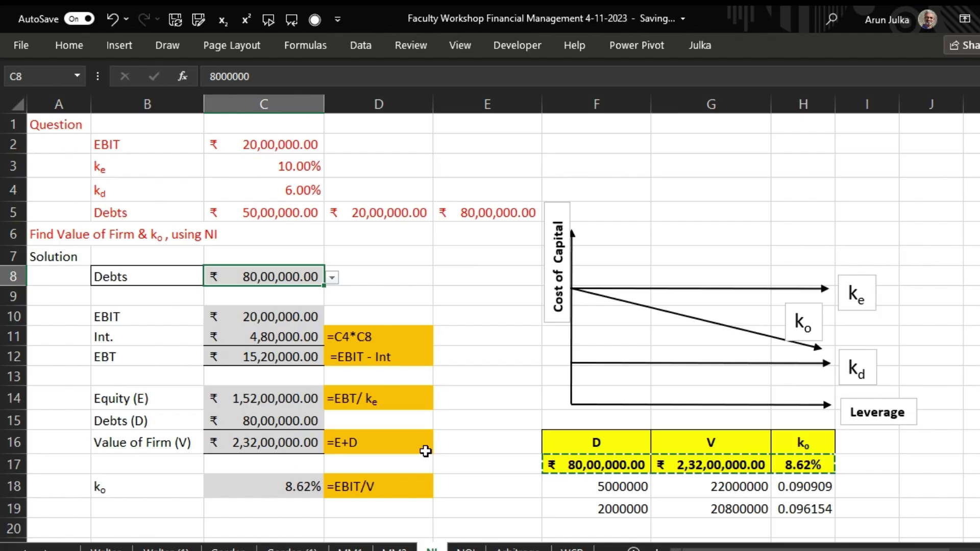
drag(582, 462, 765, 465)
Paste the 80,00,000 results as values into F20 (8000000, 23200000, 0.086207)
key(Down)
key(Down)
key(Down)
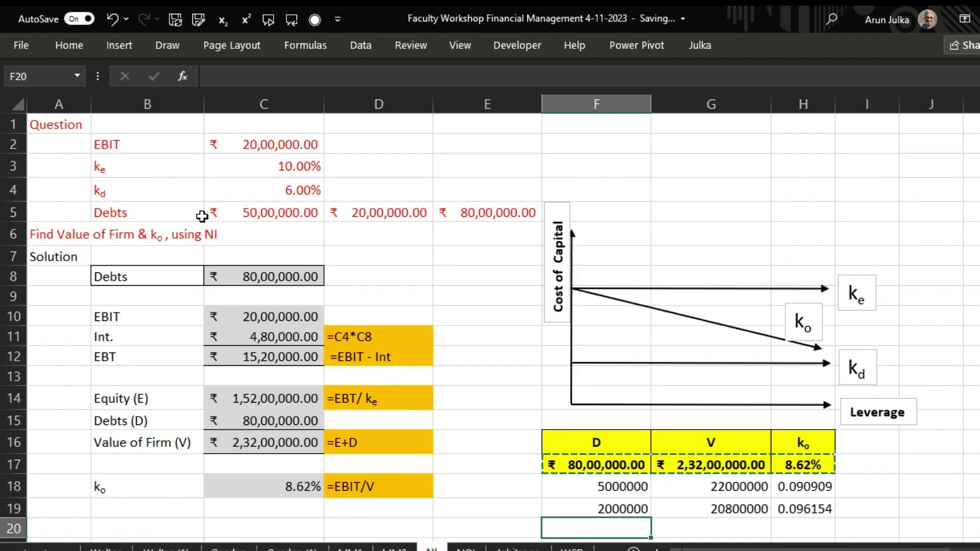
click(73, 45)
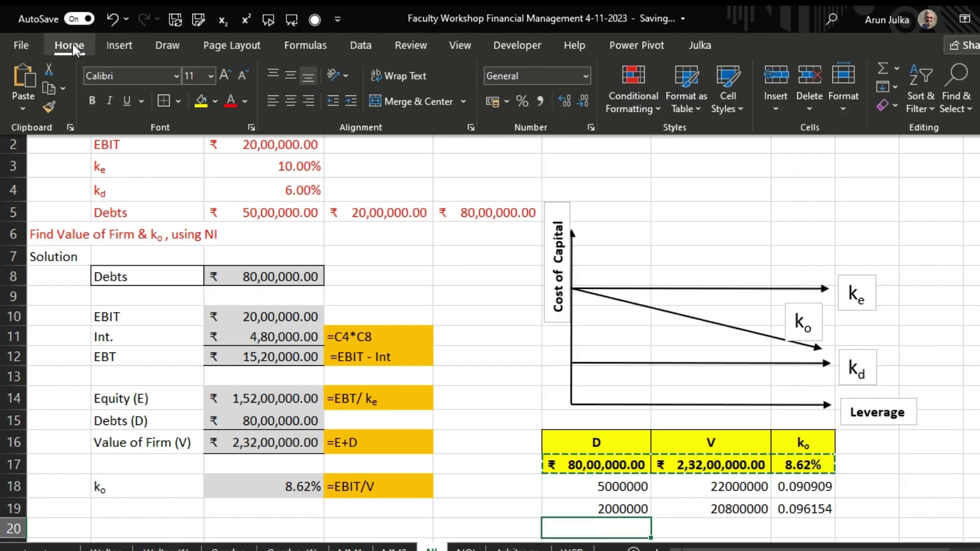
click(26, 87)
click(23, 228)
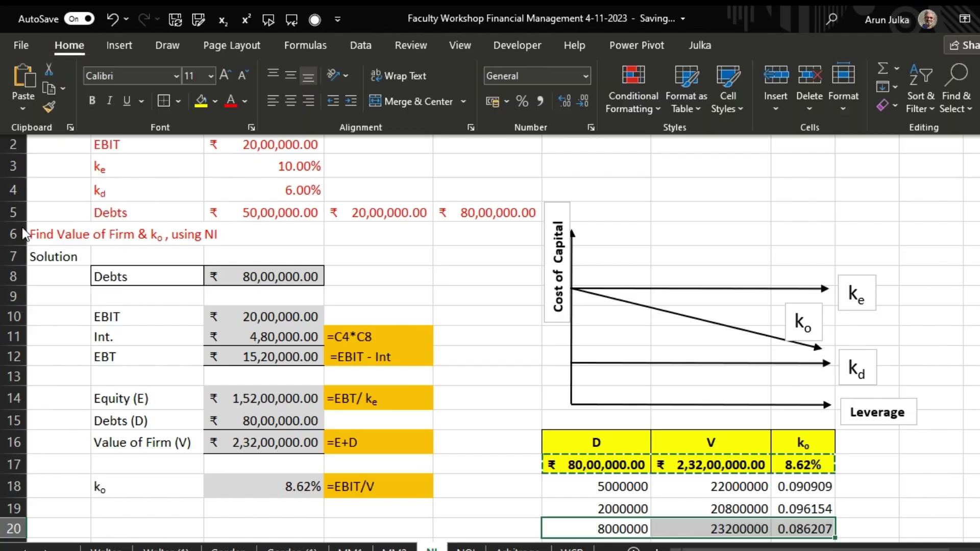
click(901, 505)
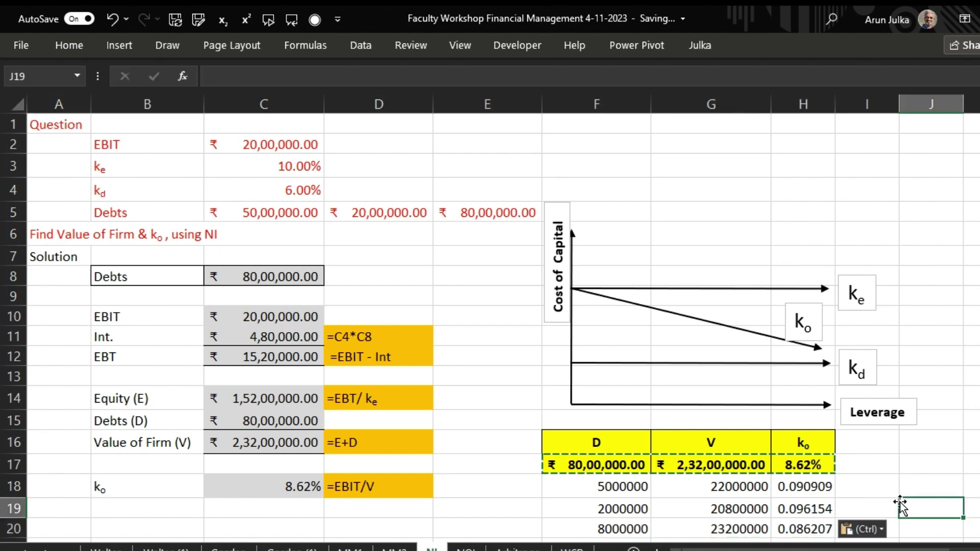